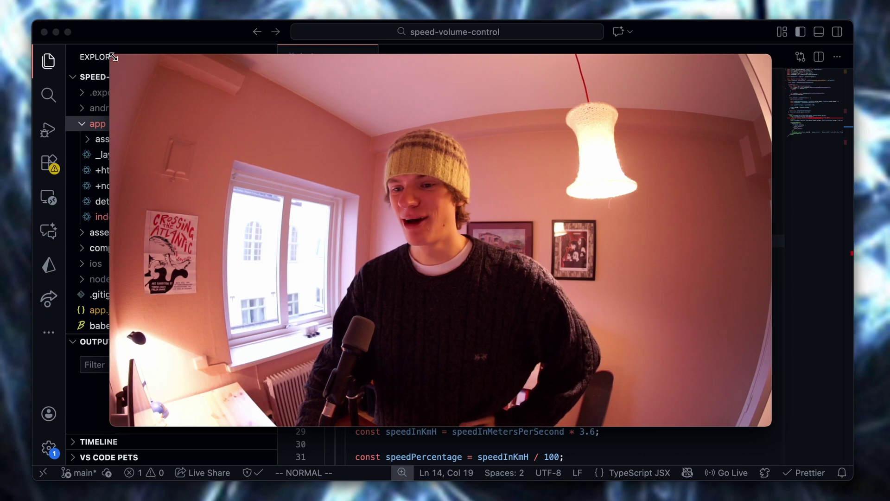
Review the app code in the editor, selecting blocks and moving toward line 6
drag(114, 57, 268, 154)
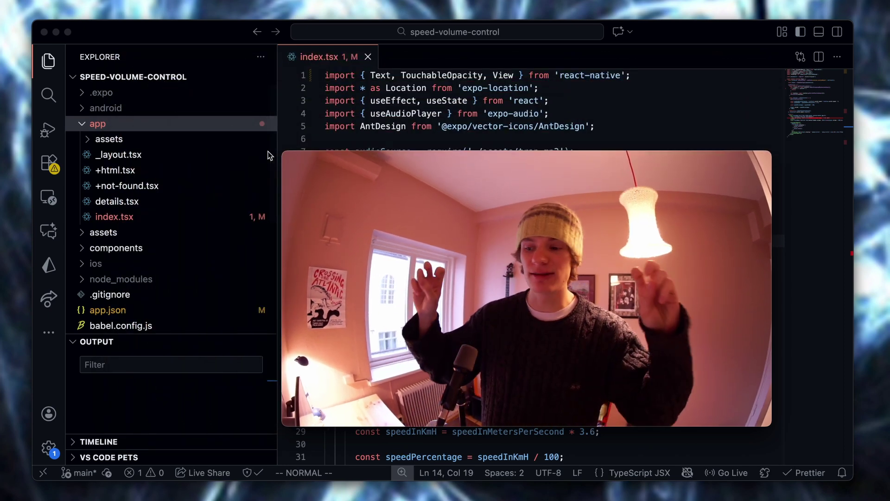
mouse_move(268, 155)
mouse_down()
mouse_move(358, 189)
mouse_move(425, 230)
mouse_up()
drag(518, 288, 599, 314)
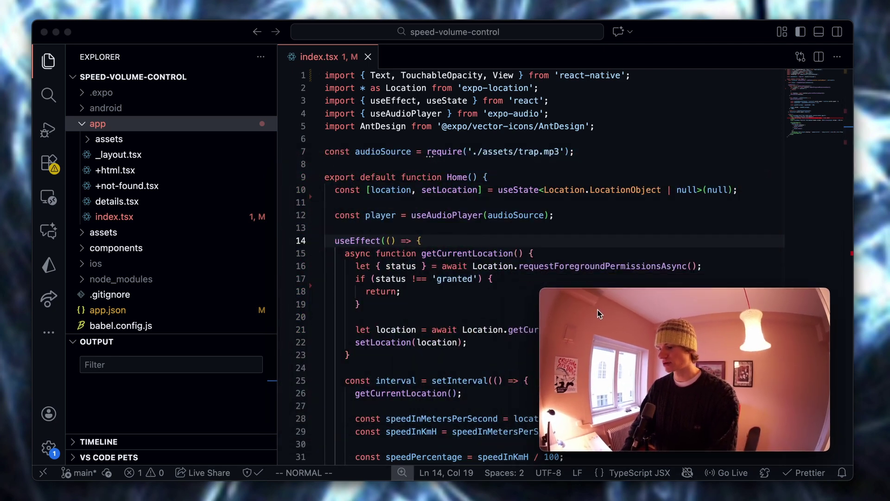
click(581, 200)
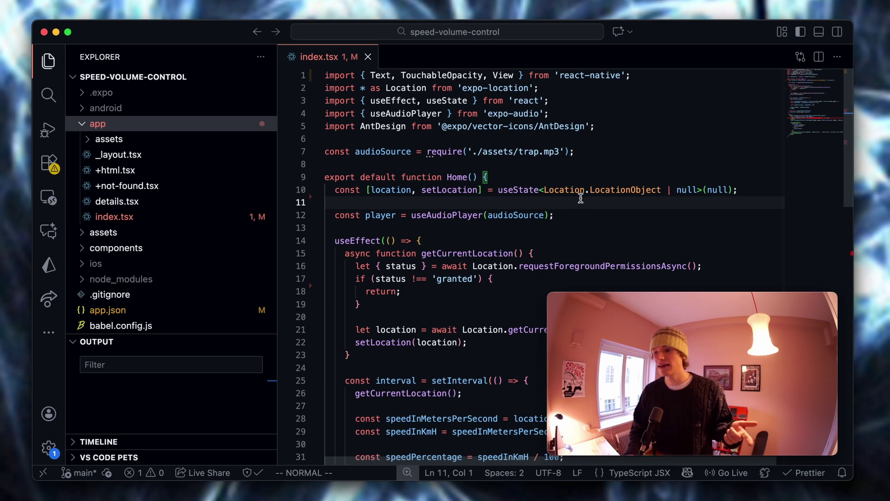
drag(549, 292, 448, 222)
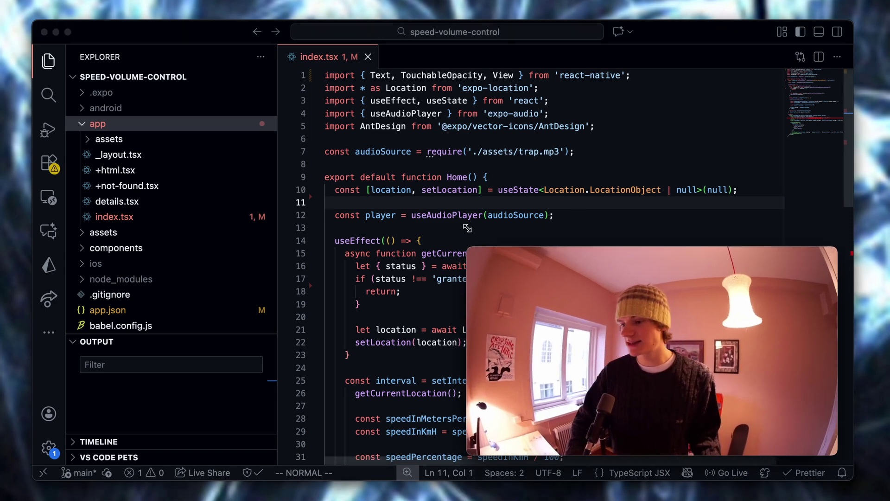
key(k)
key(k)
key(k)
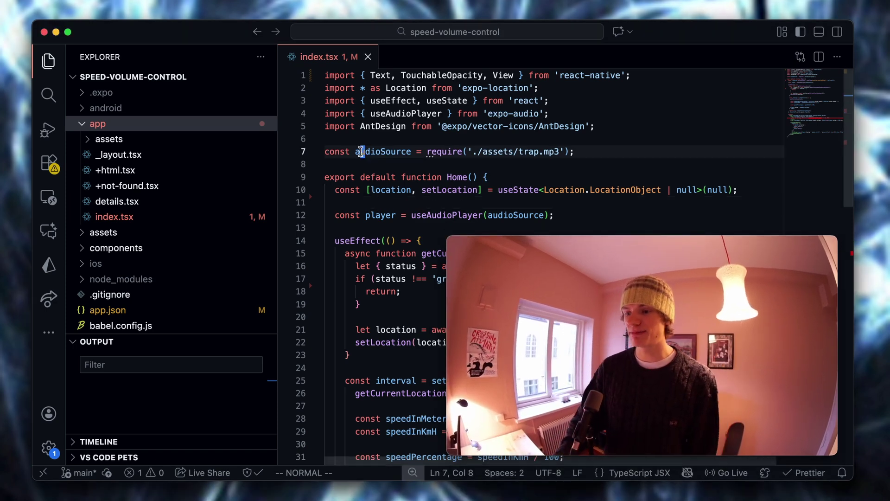
key(j)
key(k)
key(k)
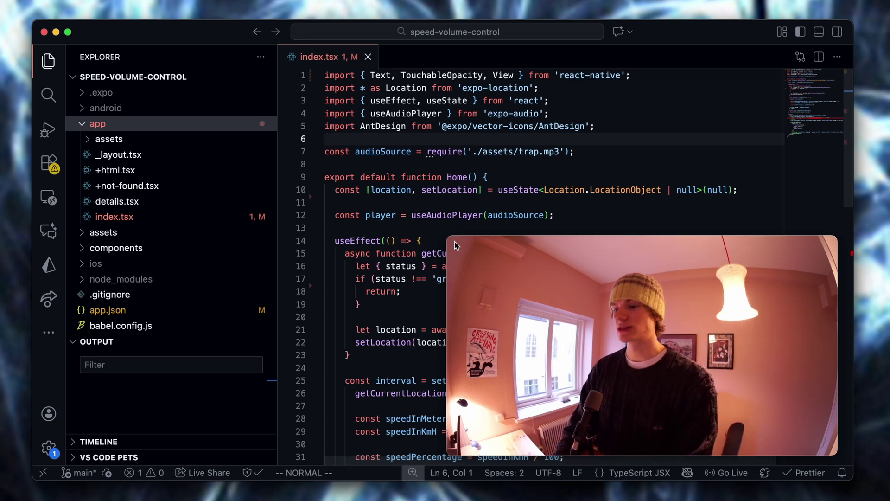
Clear the integrated terminal and rerun npx expo run:ios to build the app
click(398, 266)
key(ctrl+grave)
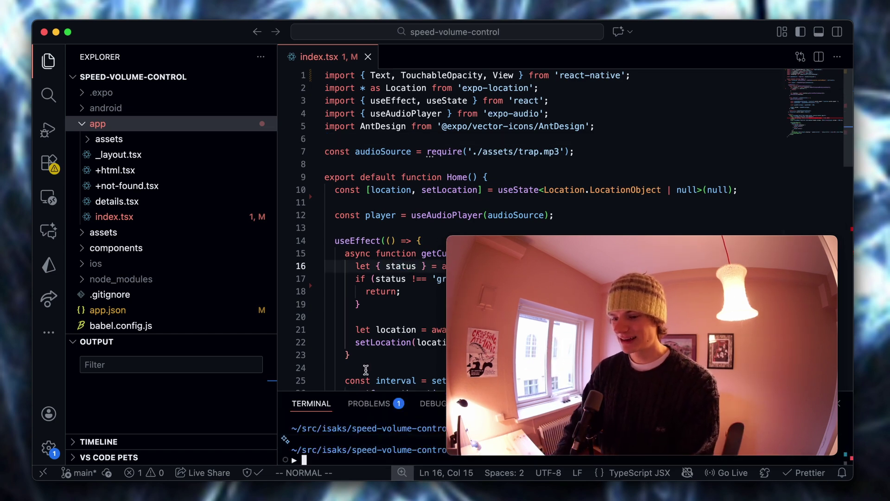
text(lear)
key(Return)
drag(536, 340, 529, 174)
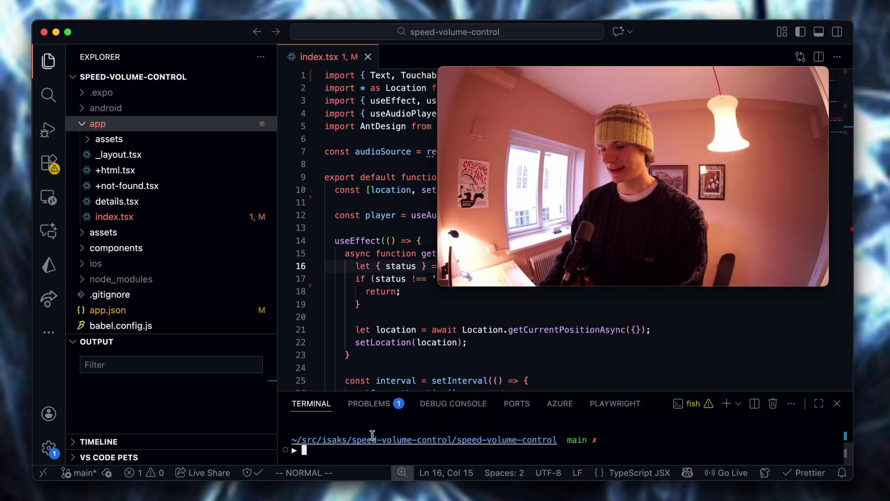
key(Up)
key(Return)
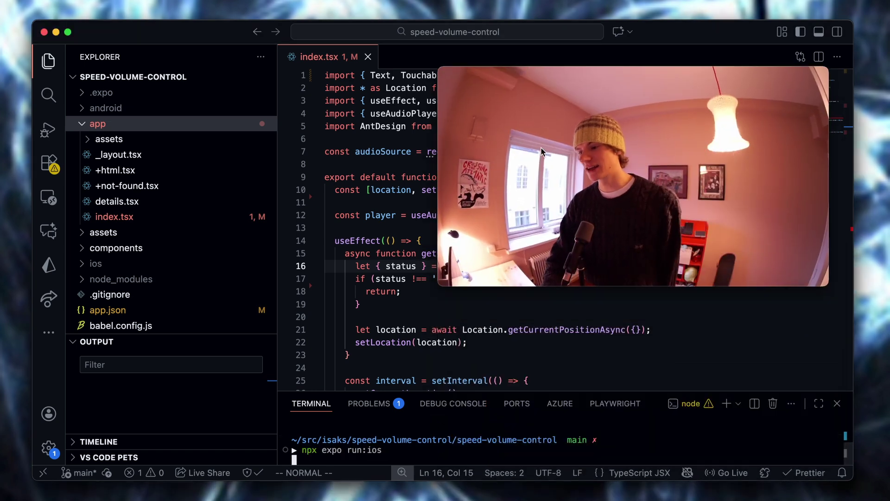
Highlight code around line 9 while the iPhone 17 Pro simulator launches
mouse_move(586, 112)
mouse_down()
mouse_move(576, 200)
mouse_move(601, 280)
mouse_up()
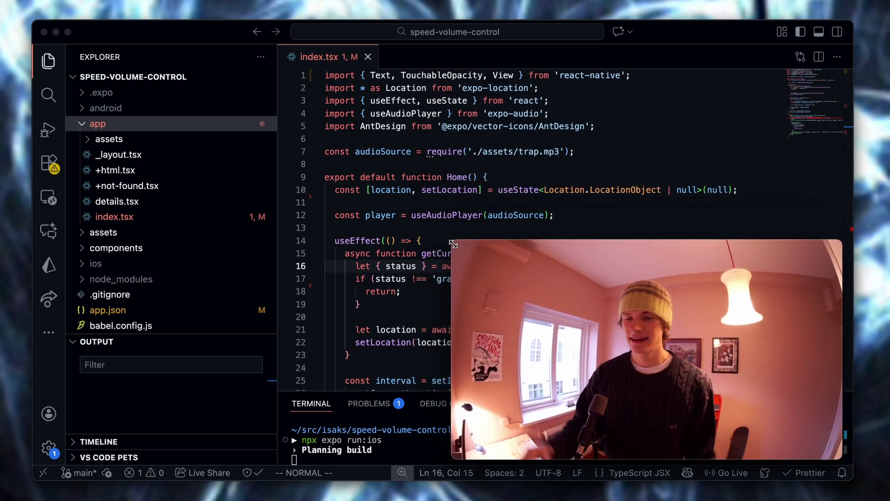
click(363, 193)
scroll(418, 174, down, 1)
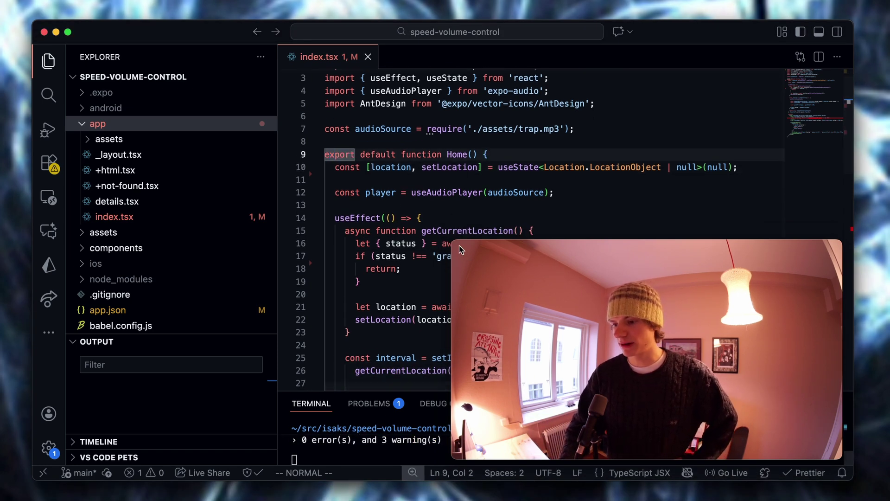
drag(456, 243, 501, 270)
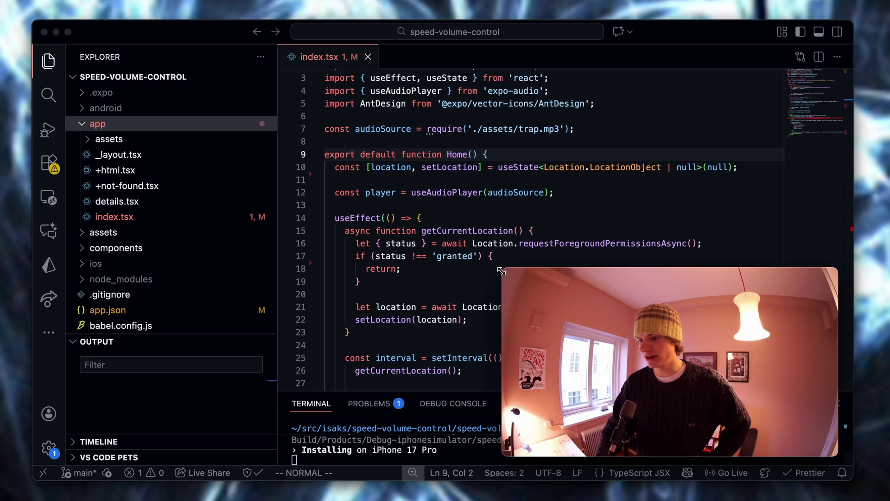
drag(332, 154, 359, 390)
click(356, 279)
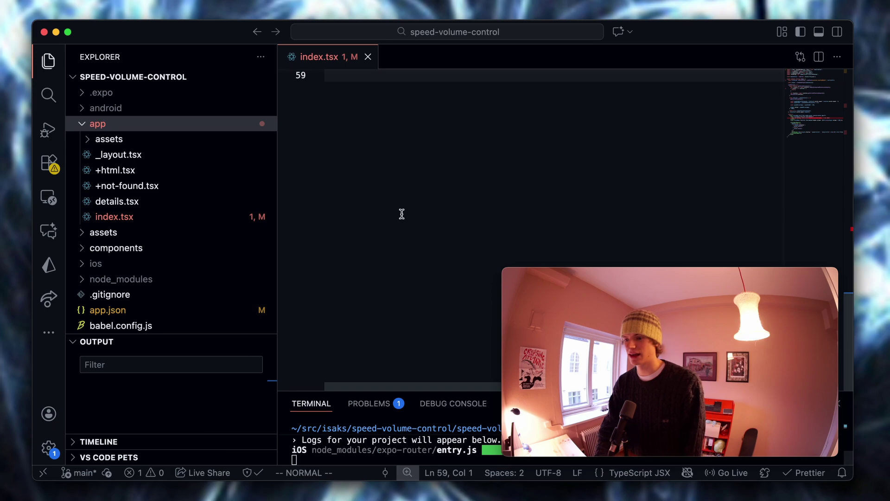
scroll(402, 213, up, 15)
Enlarge and raise the simulated iPhone, then switch to the Expo Location docs in Firefox
click(49, 104)
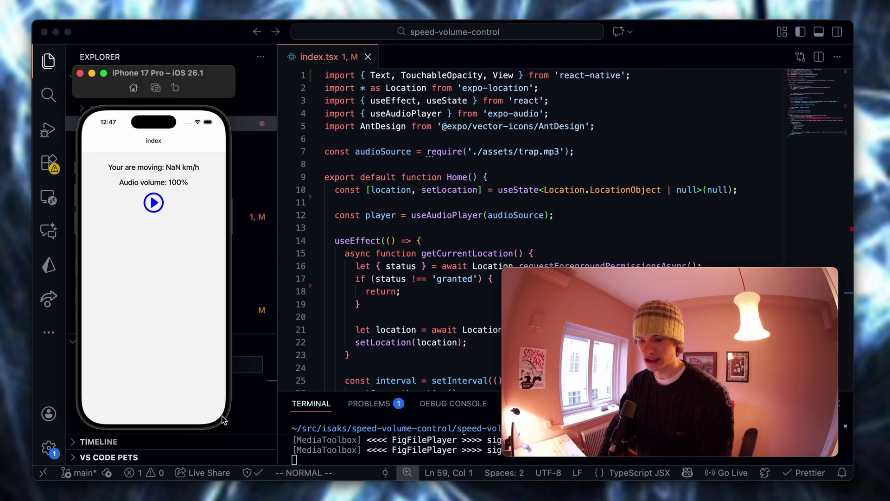
drag(222, 418, 251, 460)
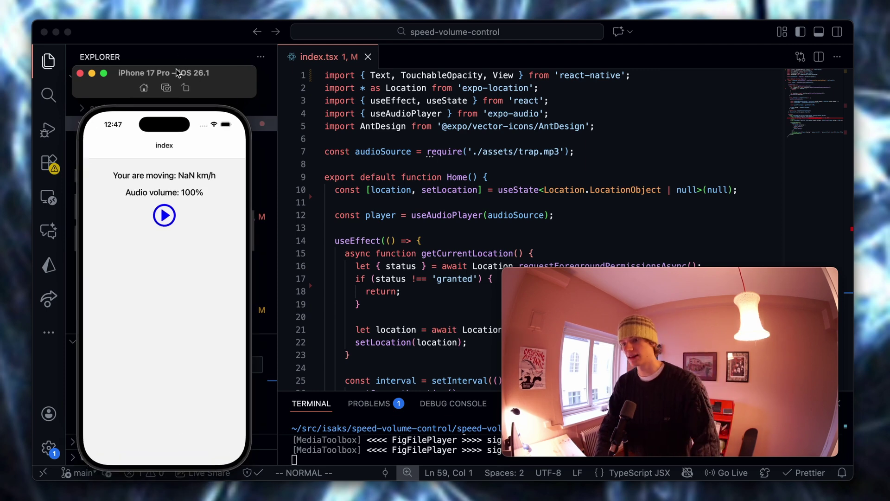
drag(177, 72, 178, 55)
key(super+Tab)
key(super+Tab)
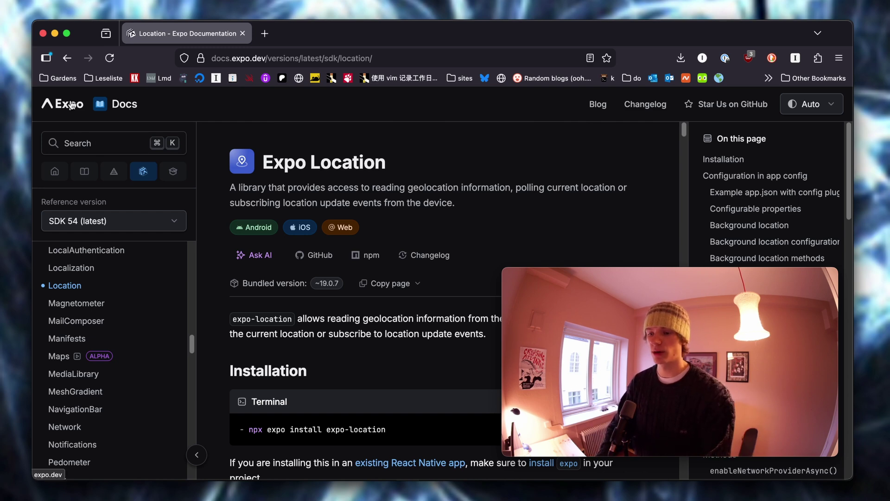
Open the expo.dev homepage tab and briefly highlight its build-apps headline
click(300, 34)
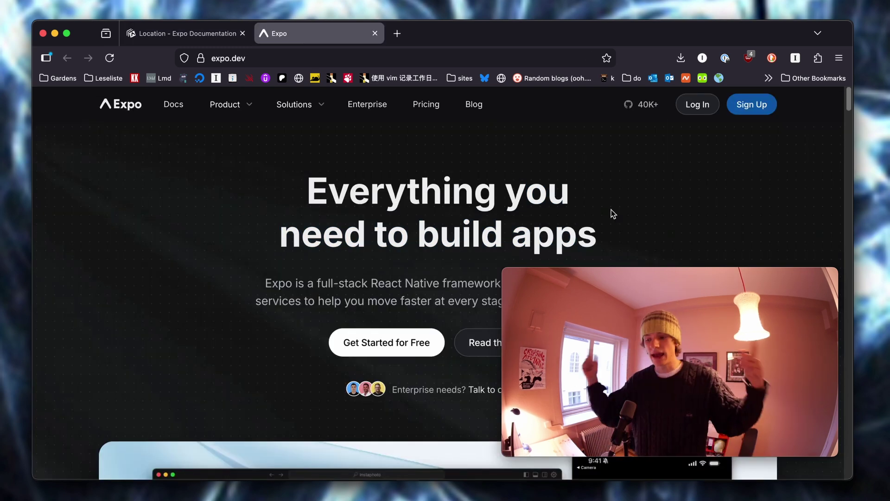
drag(599, 190, 488, 230)
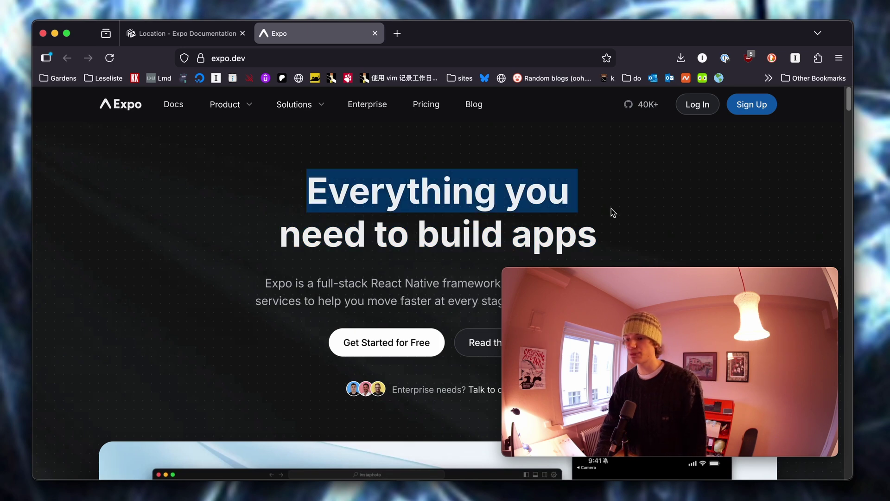
click(512, 189)
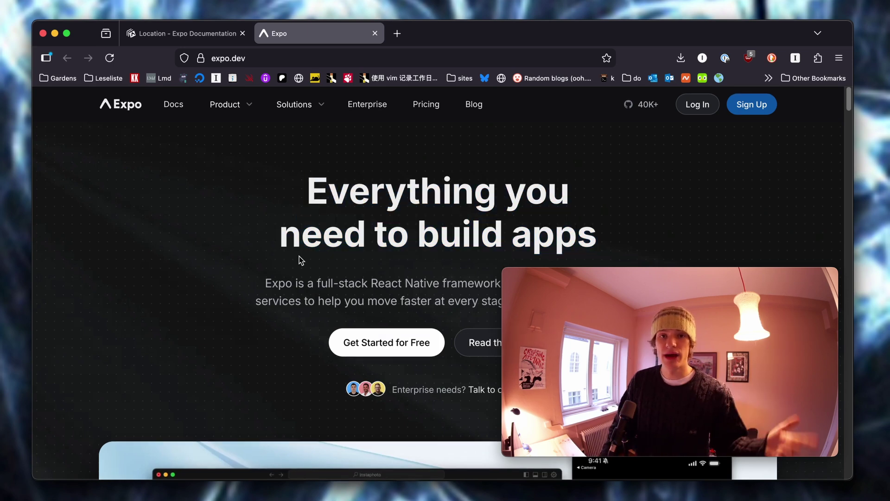
scroll(234, 209, down, 5)
scroll(234, 209, down, 5)
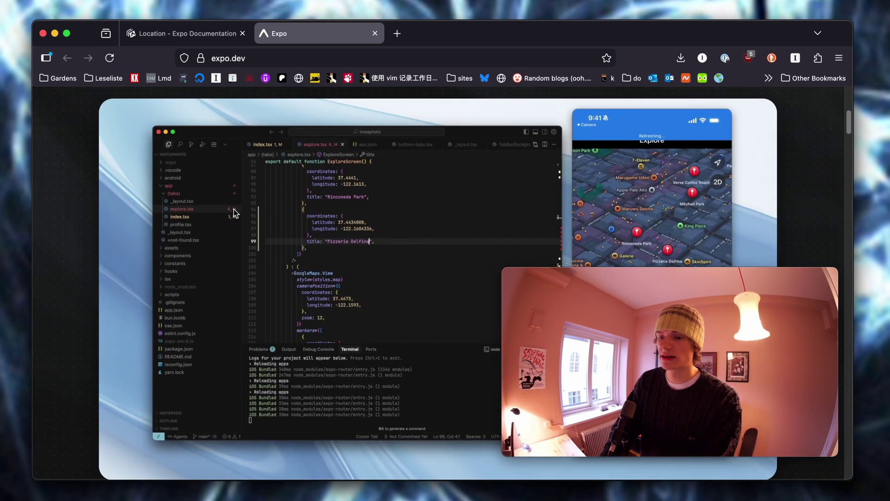
scroll(234, 209, up, 10)
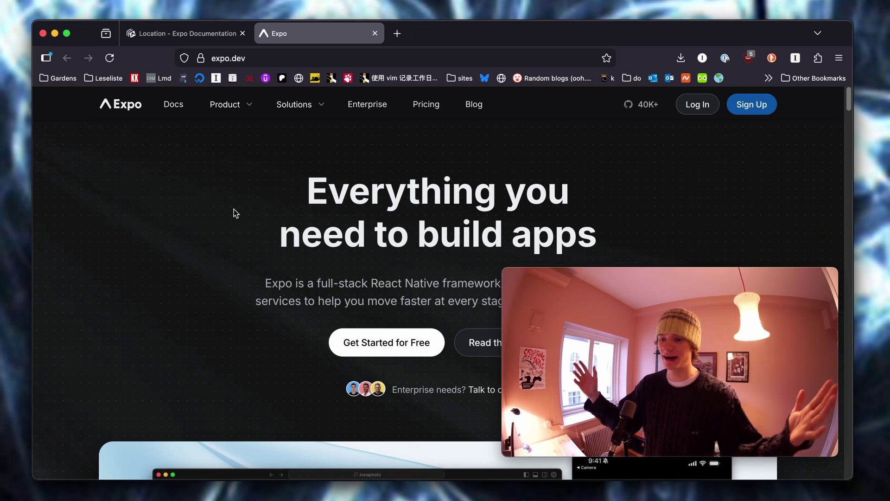
Return to the Location - Expo Documentation tab, highlight its intro, then bring the simulator forward
click(184, 33)
mouse_move(263, 161)
mouse_down()
mouse_move(379, 195)
mouse_move(487, 208)
mouse_up()
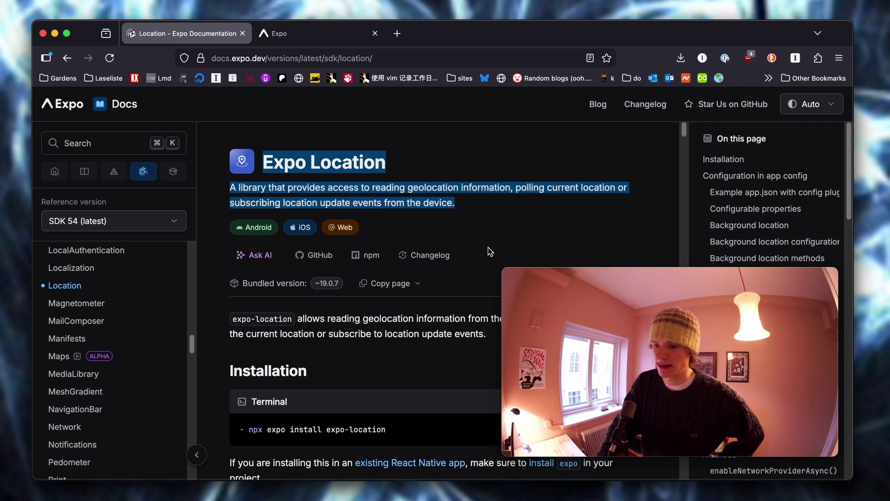
click(501, 207)
drag(263, 161, 459, 202)
click(431, 133)
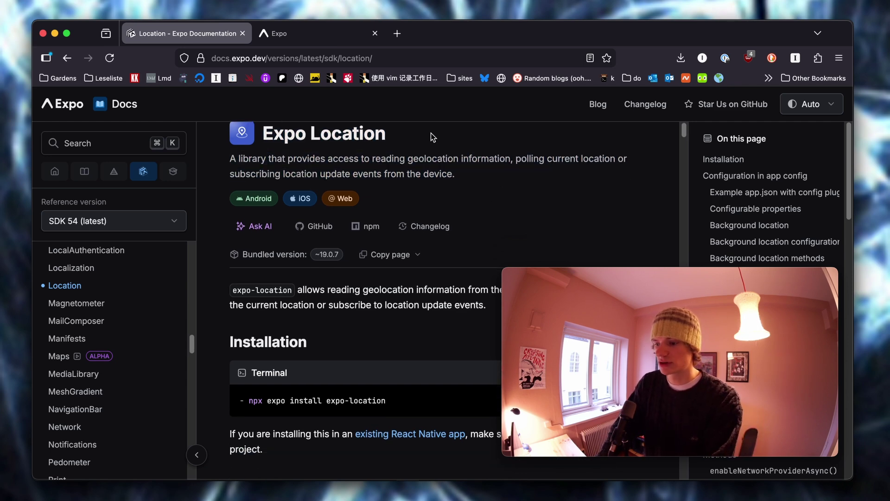
key(super+Tab)
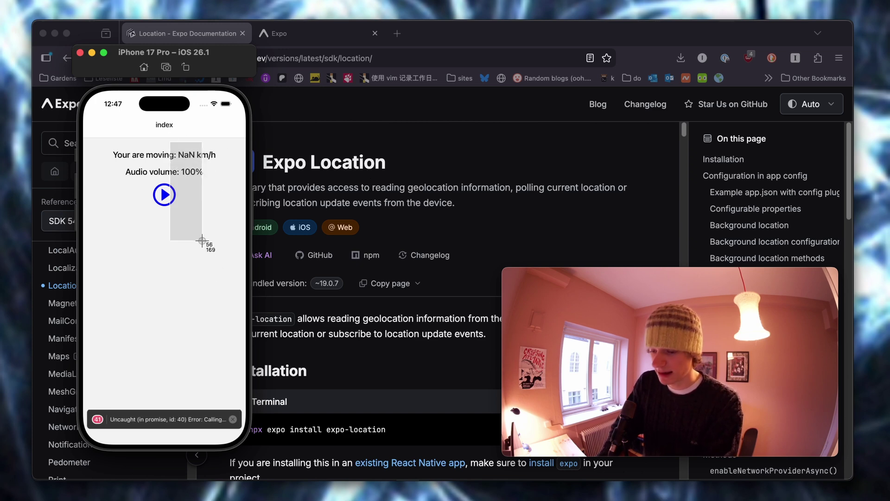
Capture a screenshot region of the NaN km/h speed reading
drag(202, 241, 202, 241)
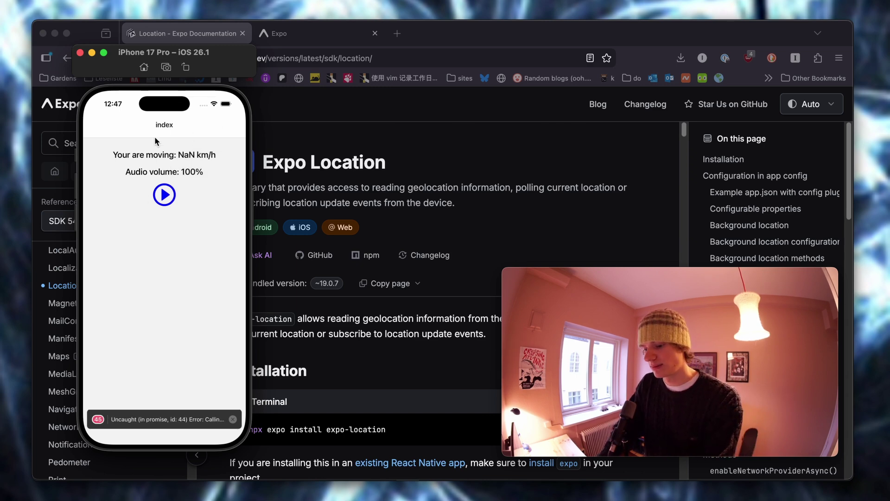
key(super+shift+4)
drag(170, 143, 199, 162)
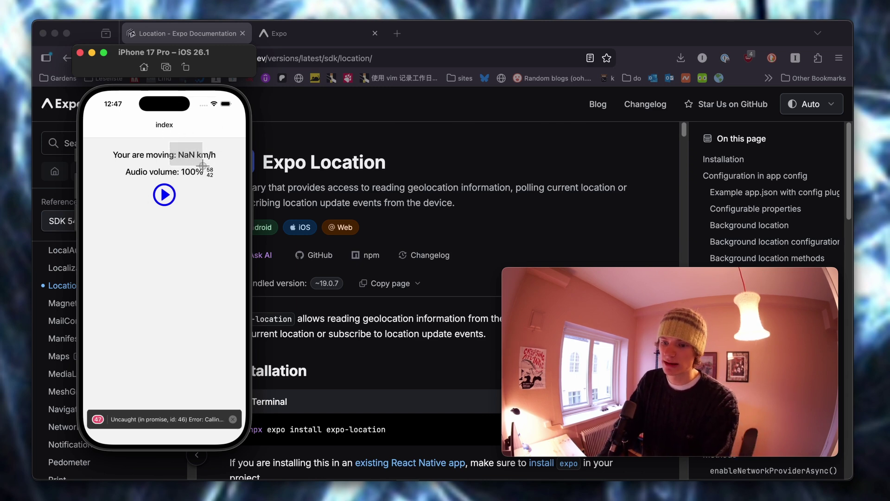
Simulate a preset location route, lower the Mac volume, and dismiss the promise error toast
click(265, 1)
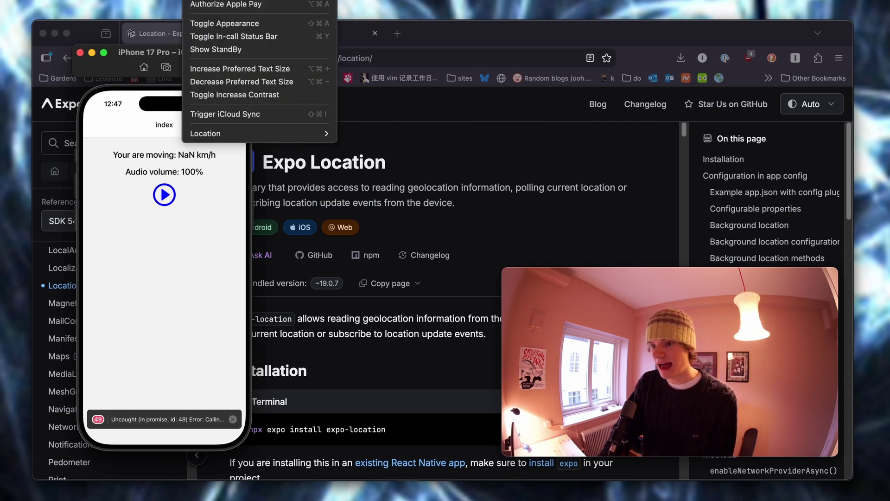
mouse_move(257, 134)
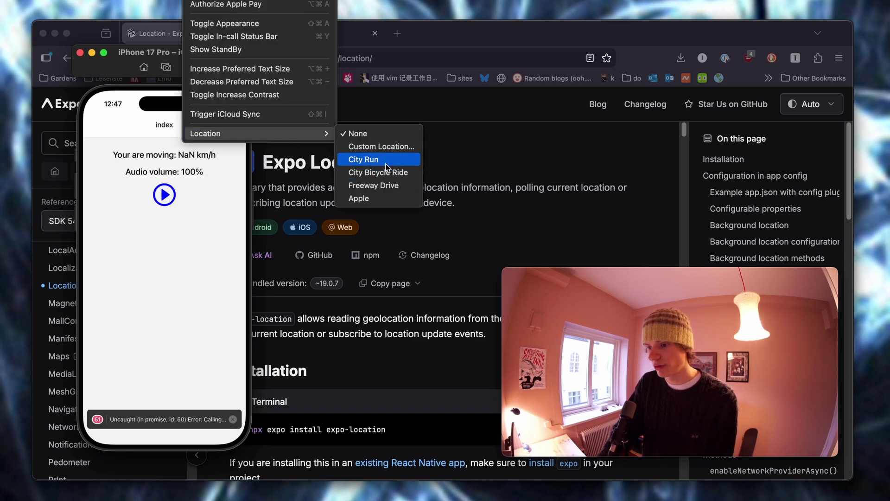
click(374, 185)
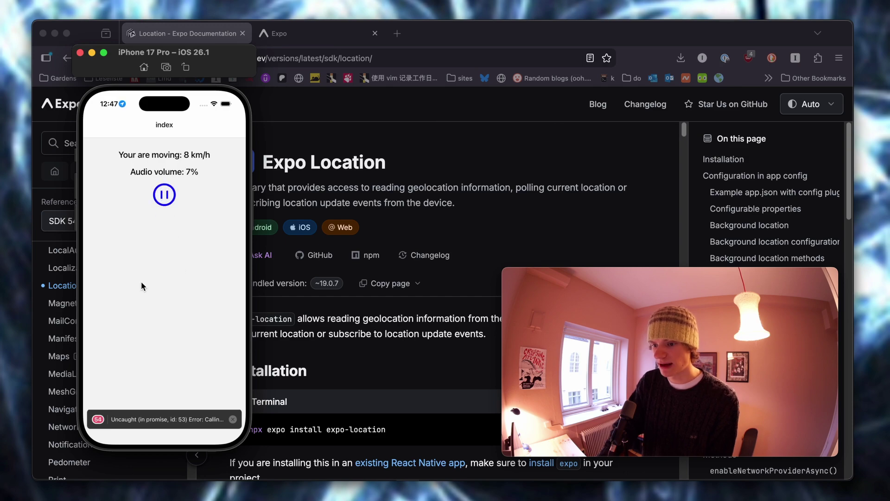
key(XF86AudioLowerVolume)
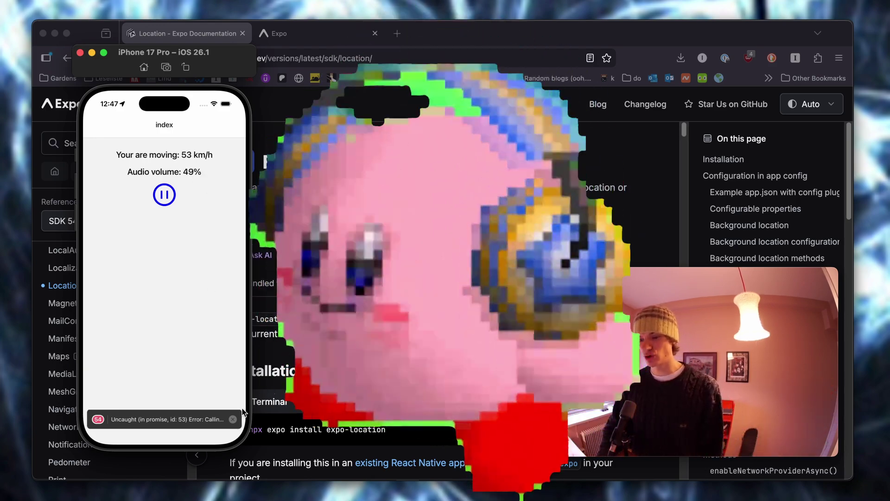
click(233, 419)
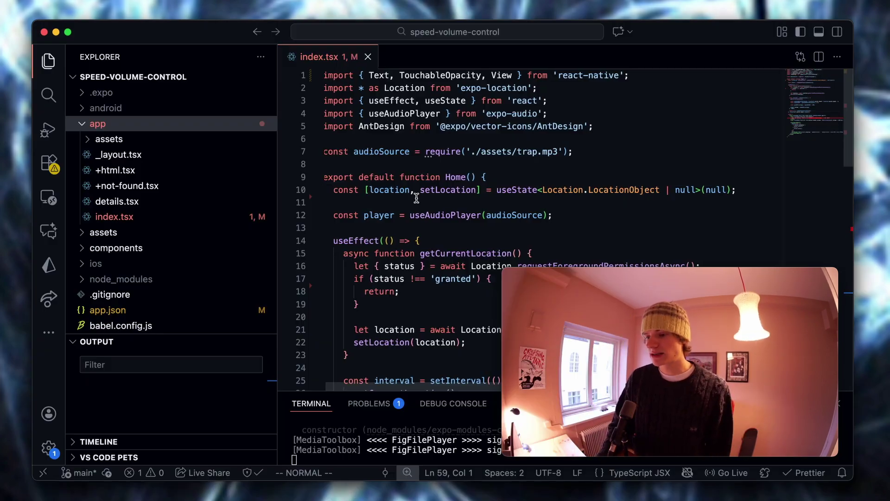
scroll(416, 199, down, 2)
scroll(385, 162, down, 1)
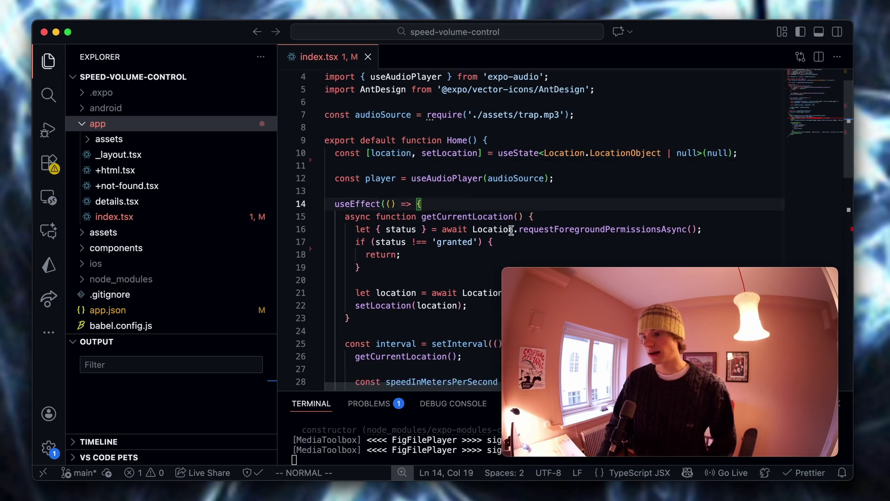
Point out the location permission request, getCurrentLocation, speedInKmH and speedPercentage code
drag(474, 230, 571, 229)
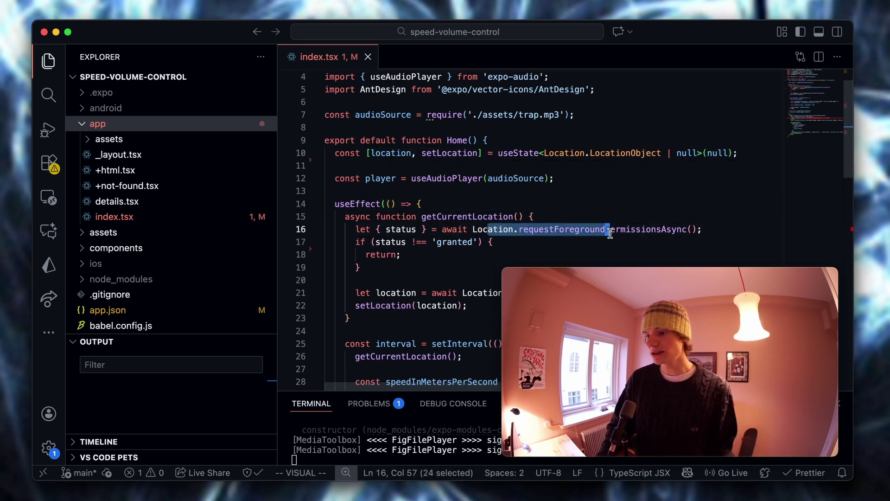
click(521, 281)
scroll(520, 209, down, 3)
scroll(521, 175, down, 4)
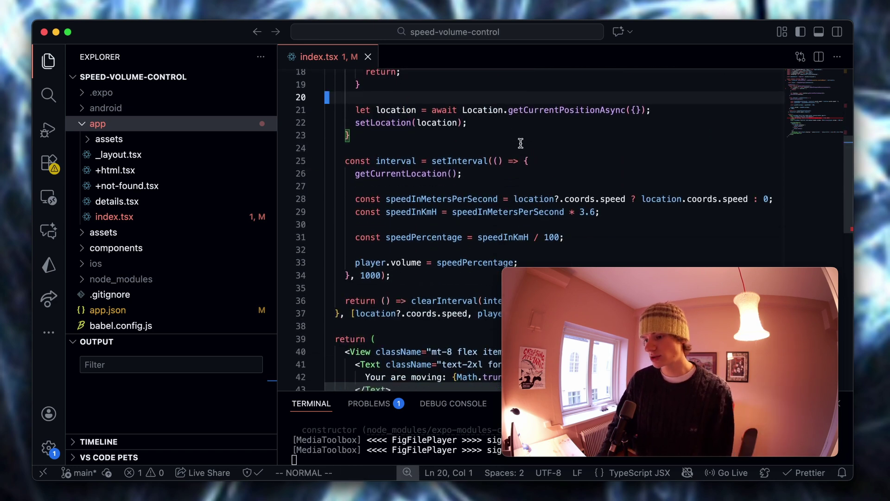
scroll(438, 120, down, 2)
click(433, 110)
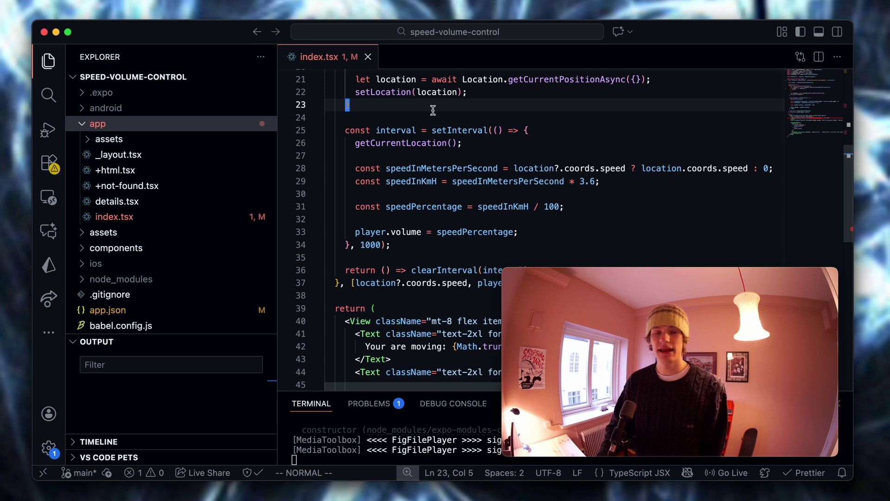
click(419, 182)
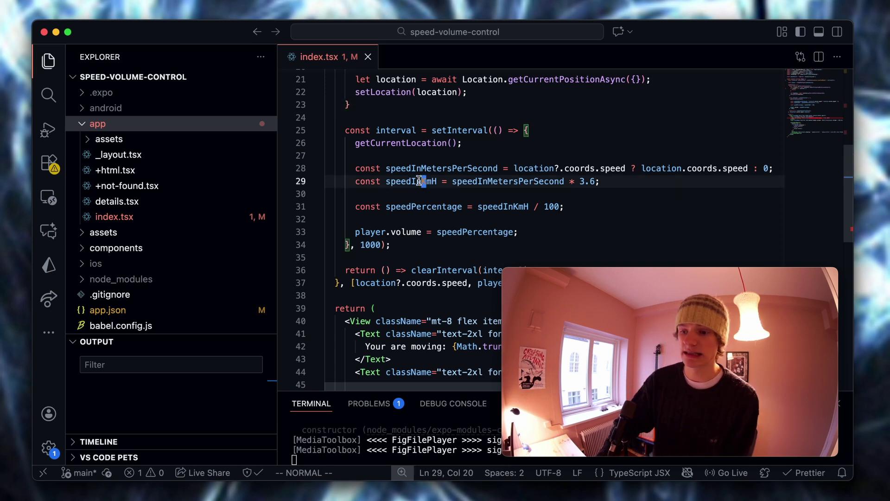
click(433, 206)
scroll(452, 210, down, 2)
scroll(453, 210, down, 4)
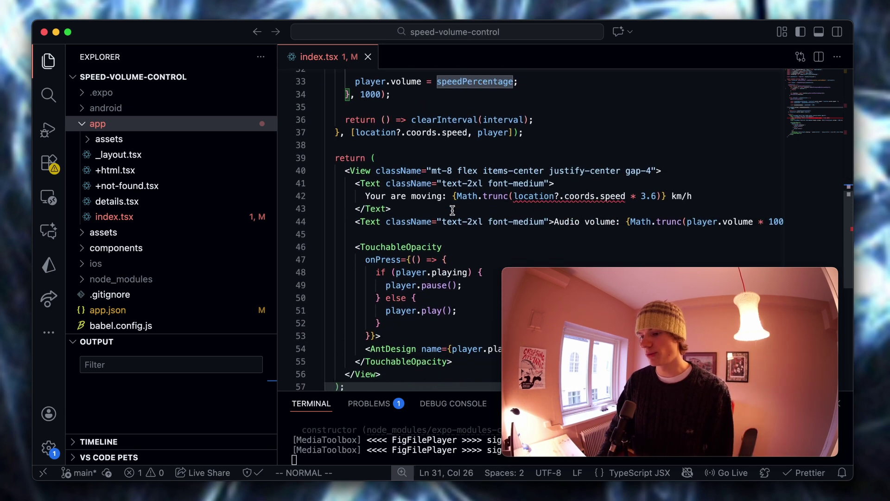
scroll(412, 161, down, 2)
scroll(378, 220, down, 1)
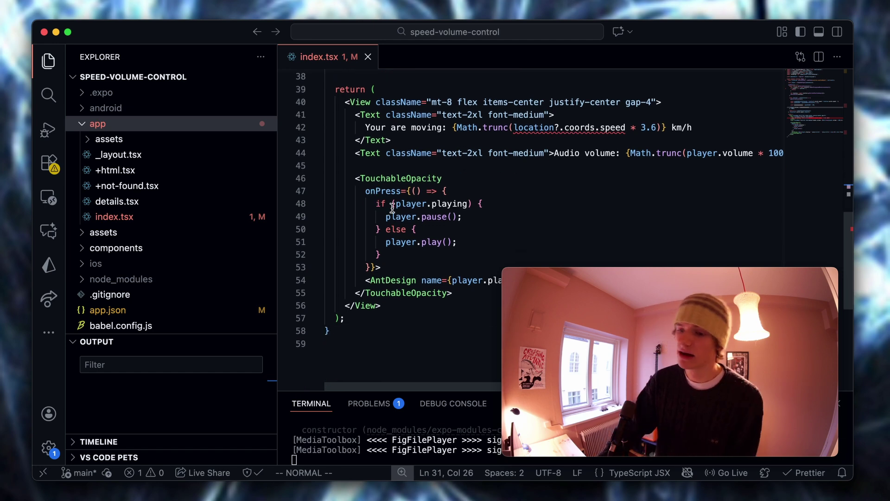
Highlight the onPress play/pause handler, then switch back to the iPhone simulator
drag(392, 271, 318, 184)
click(417, 254)
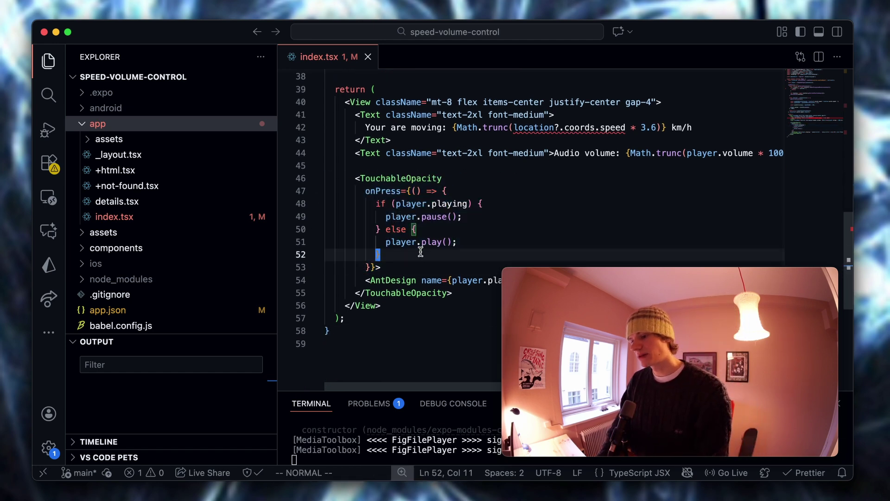
drag(418, 254, 446, 191)
click(446, 190)
key(super+Tab)
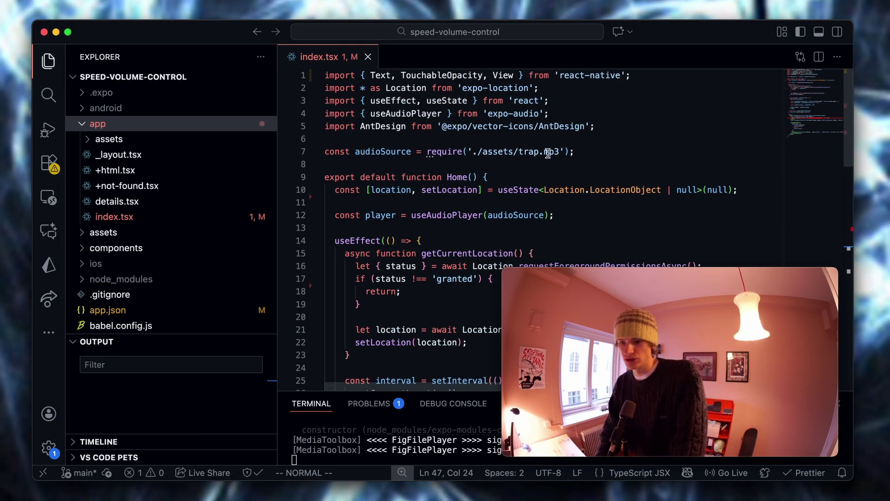
key(super+Tab)
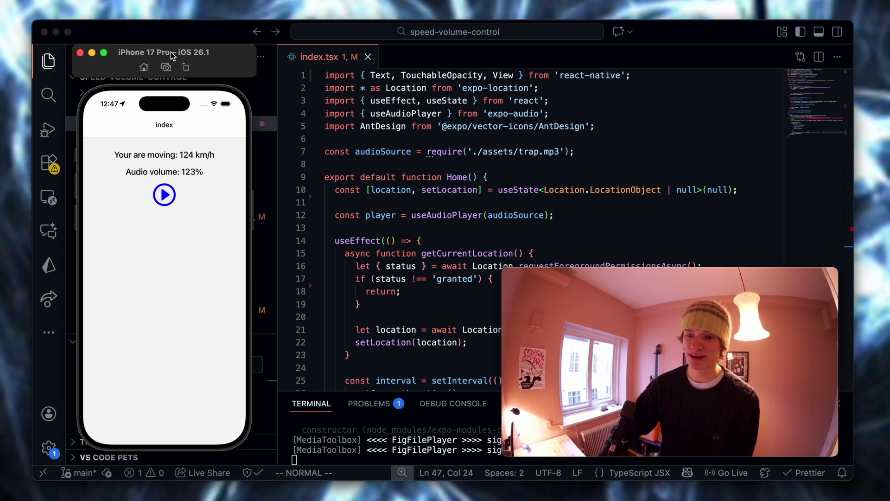
Move the simulator window over the sidebar and adjust its size, then return to the editor
drag(170, 52, 246, 52)
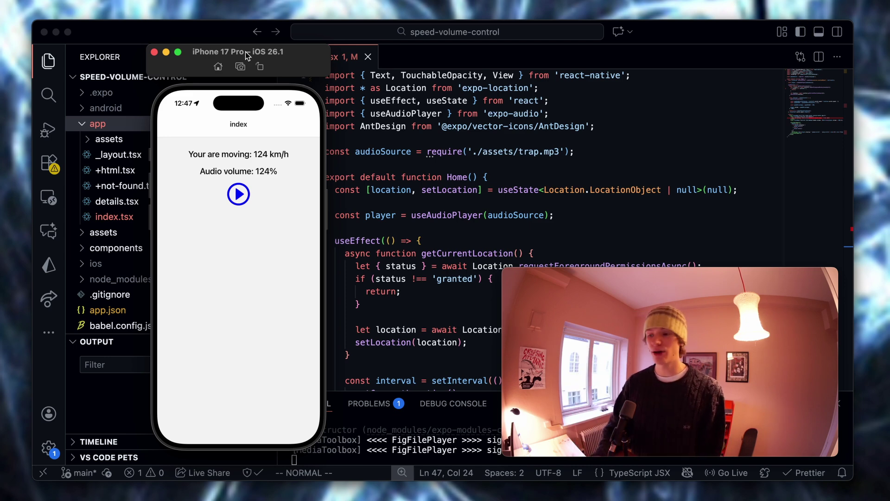
drag(246, 51, 164, 30)
drag(218, 424, 222, 387)
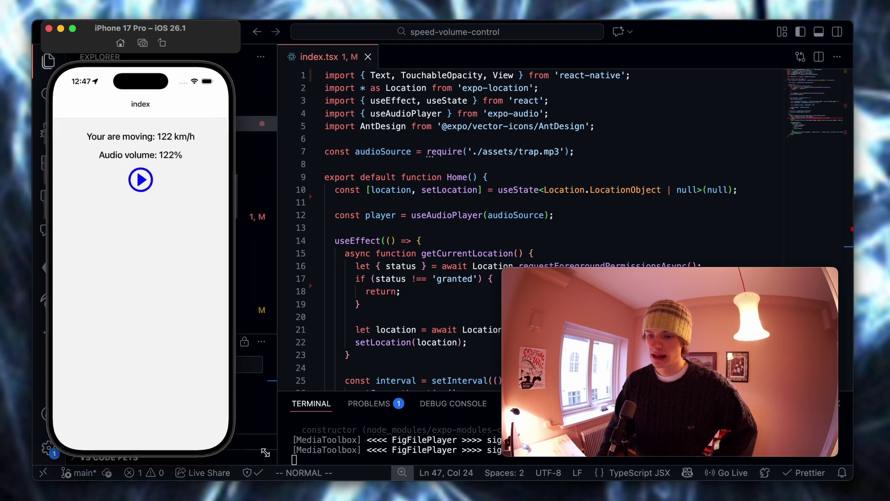
drag(242, 481, 216, 456)
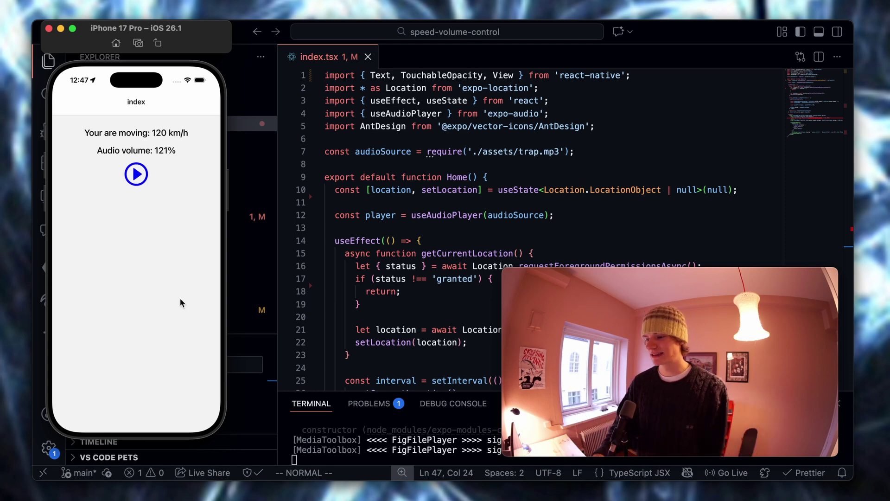
key(super+Tab)
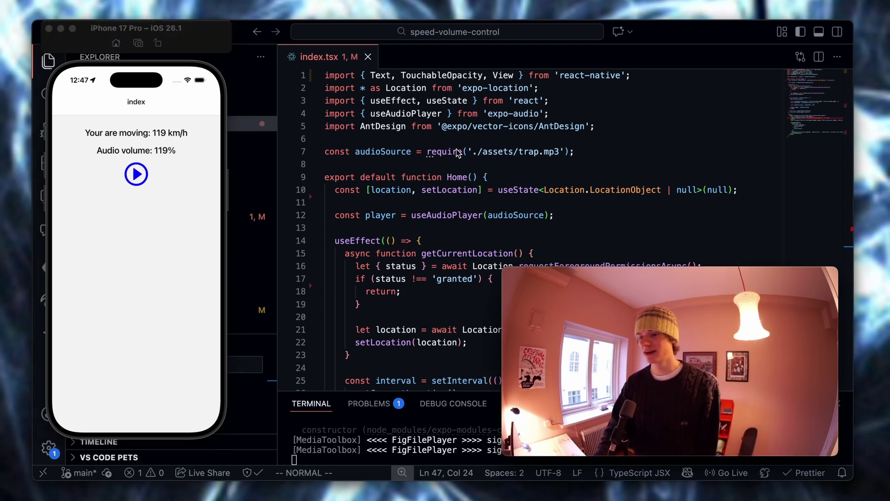
scroll(295, 194, down, 5)
scroll(361, 181, up, 5)
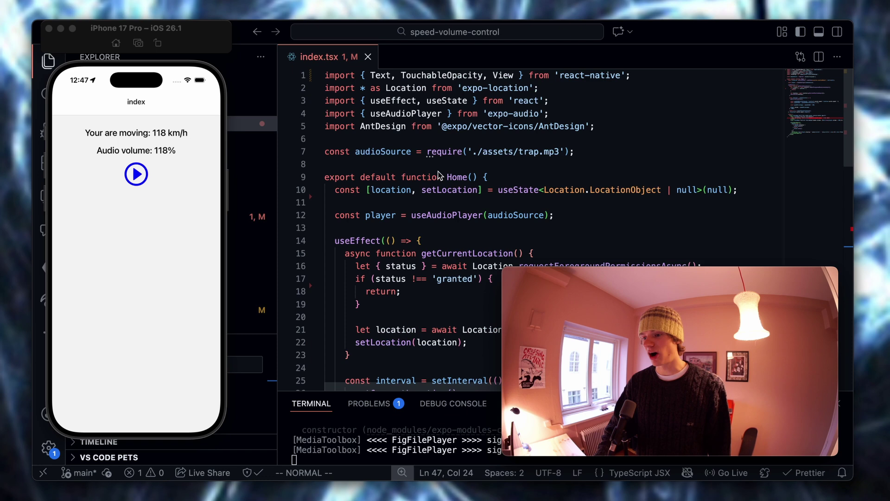
scroll(388, 148, right, 1)
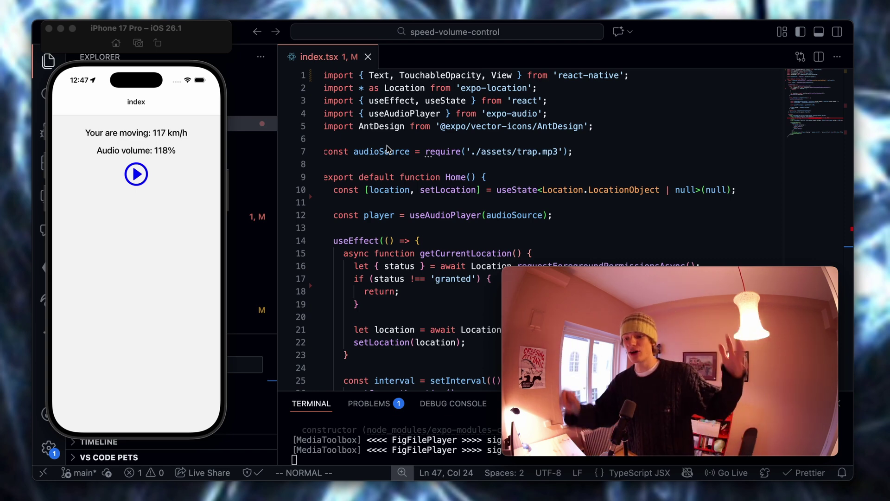
Reactivate the simulator, enlarge it, shift it right over the code, then shrink it
click(217, 427)
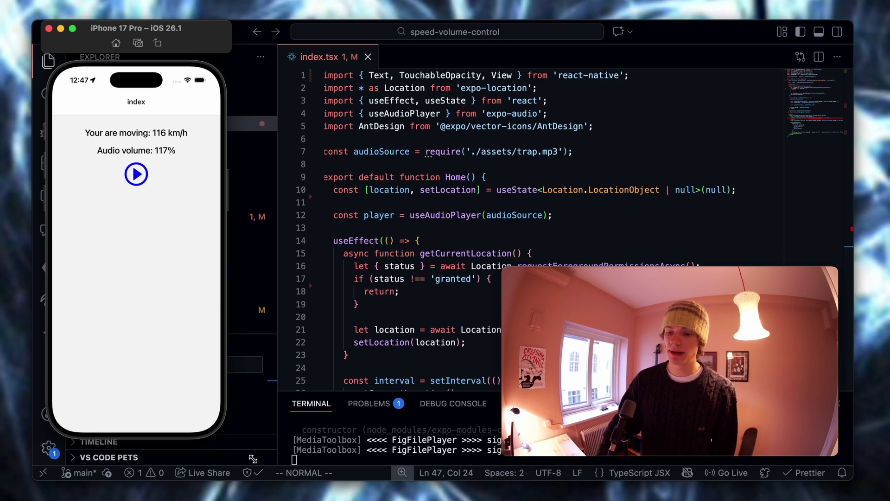
drag(225, 429, 262, 464)
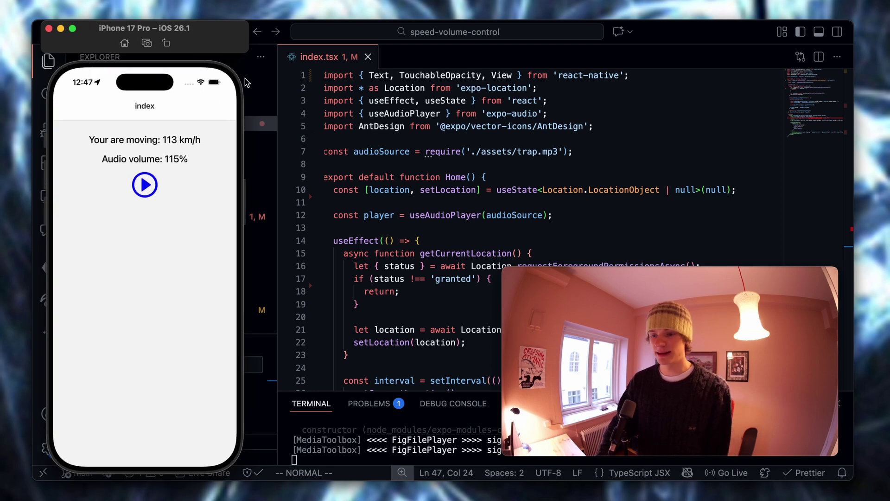
drag(179, 32, 294, 31)
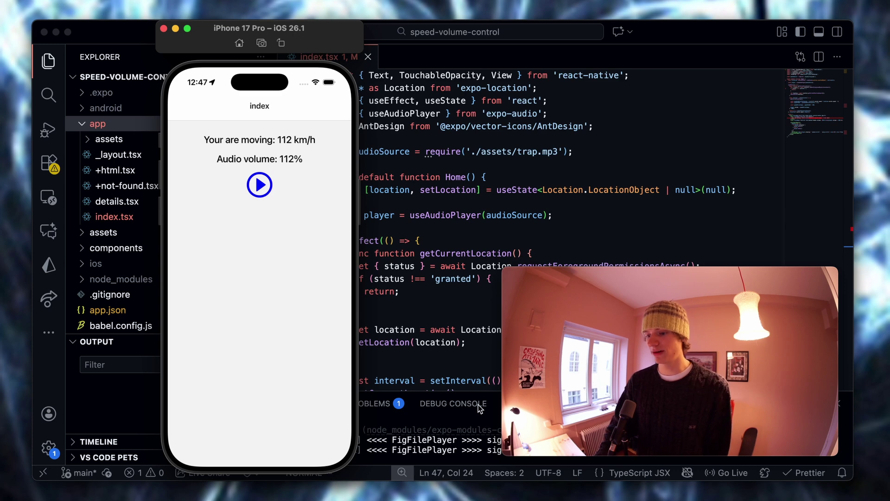
drag(352, 460, 332, 435)
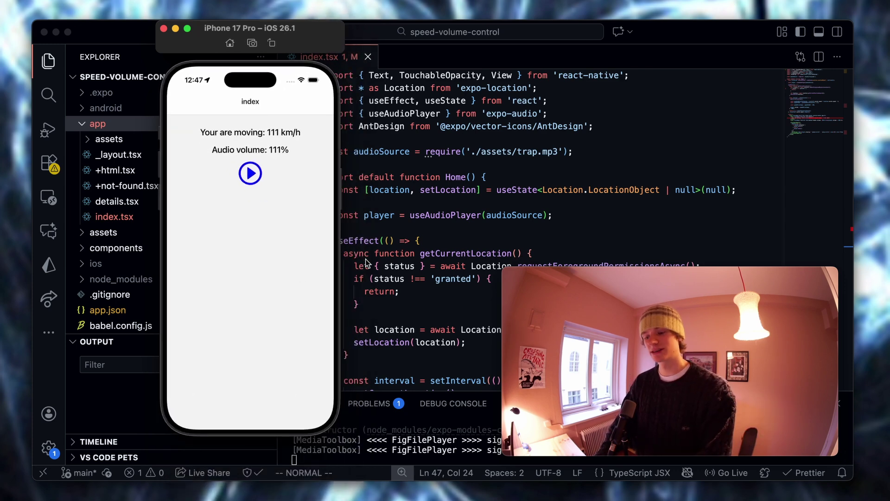
click(476, 178)
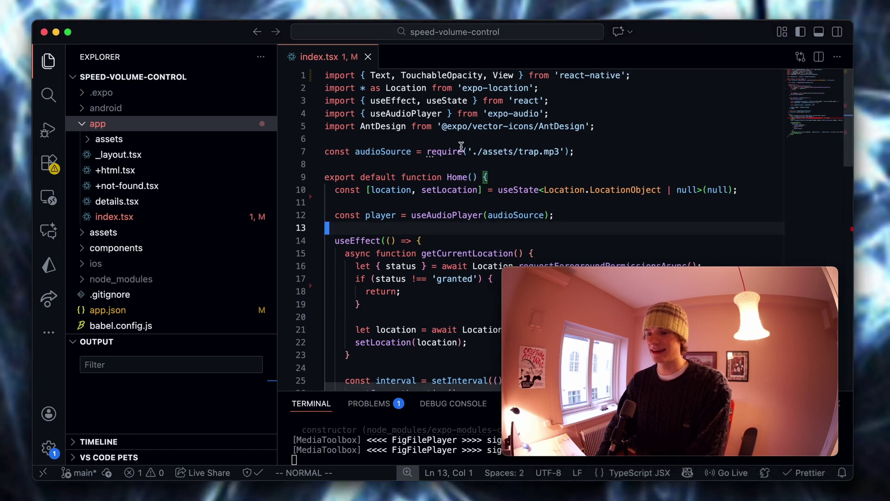
scroll(461, 148, down, 10)
scroll(460, 148, up, 10)
scroll(461, 147, down, 10)
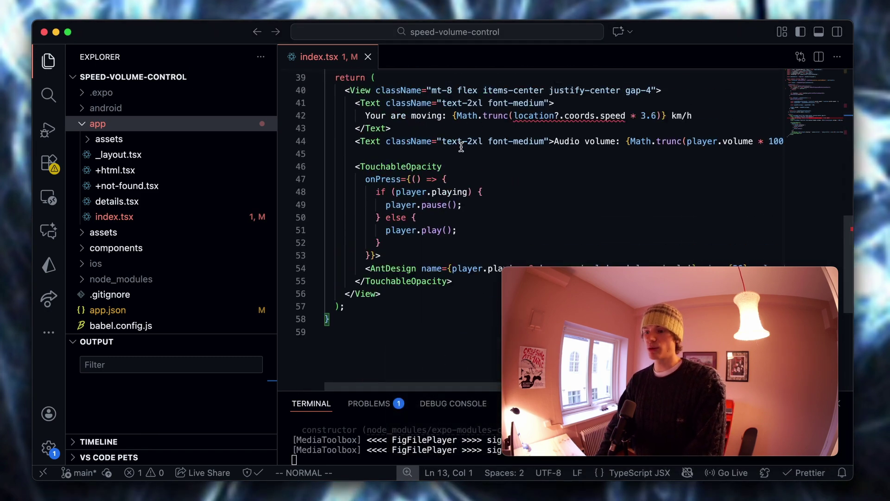
scroll(461, 147, up, 1)
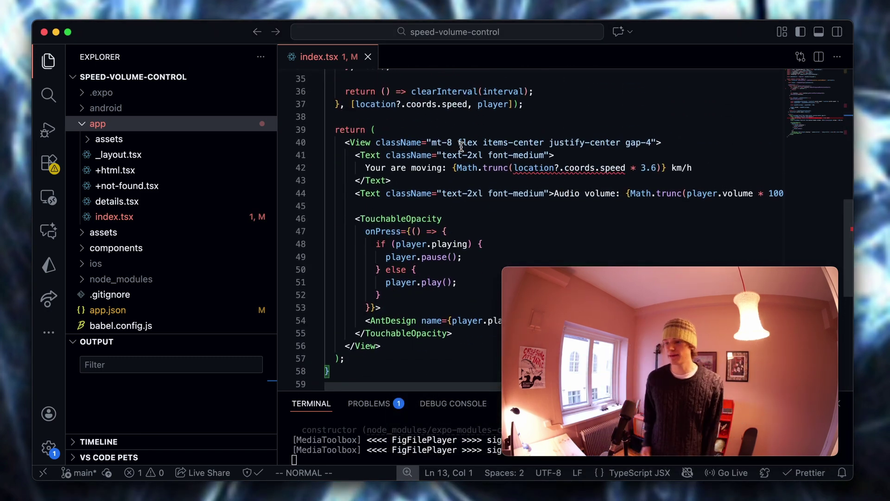
scroll(460, 147, down, 10)
scroll(461, 147, up, 10)
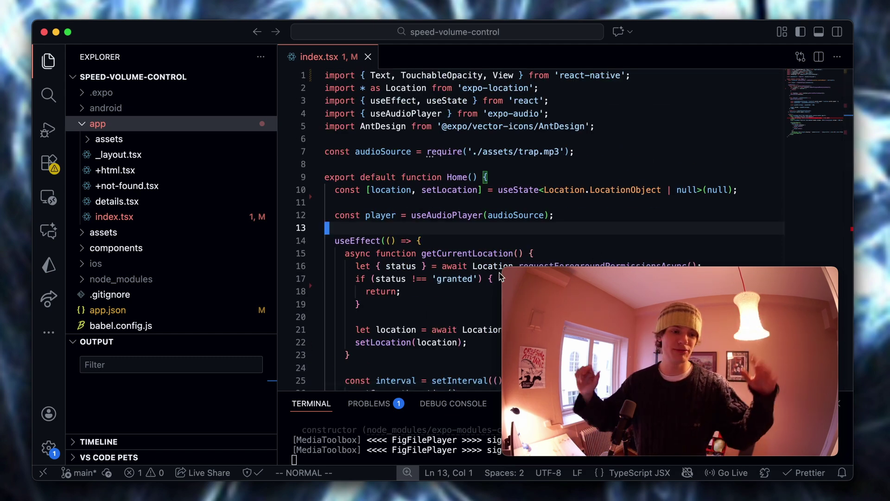
scroll(457, 290, down, 3)
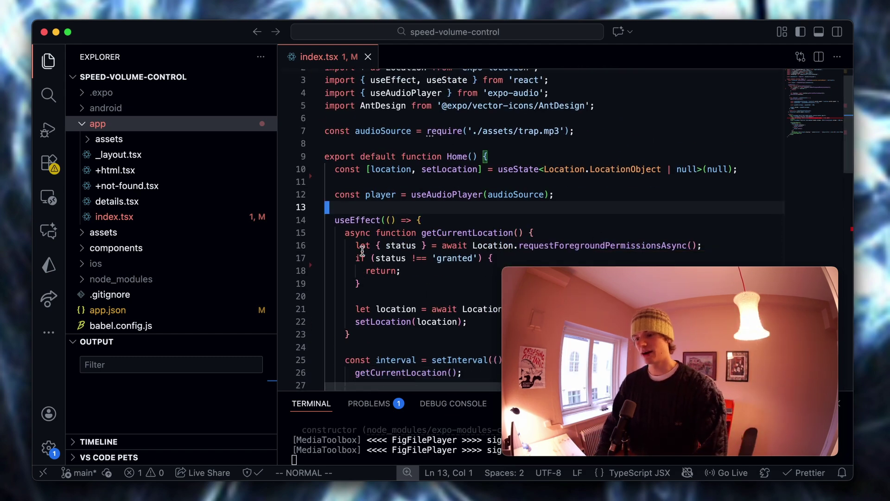
scroll(438, 292, down, 3)
scroll(424, 294, up, 6)
scroll(424, 294, down, 3)
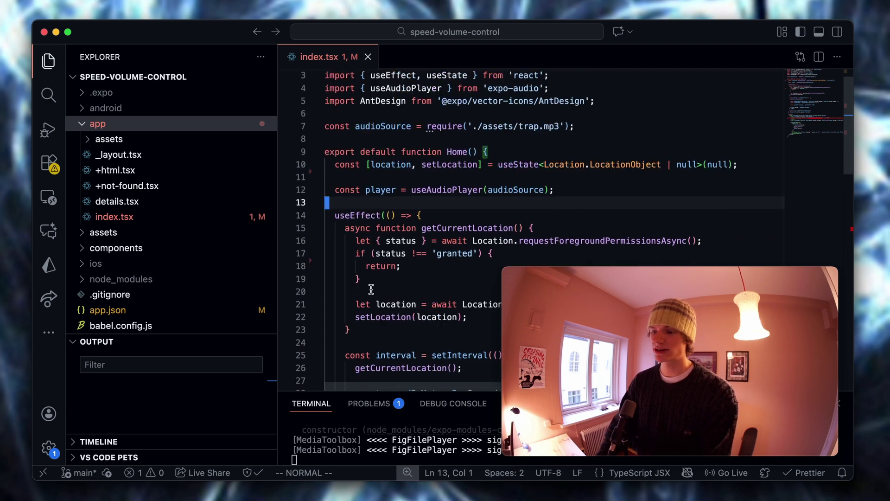
scroll(390, 292, up, 3)
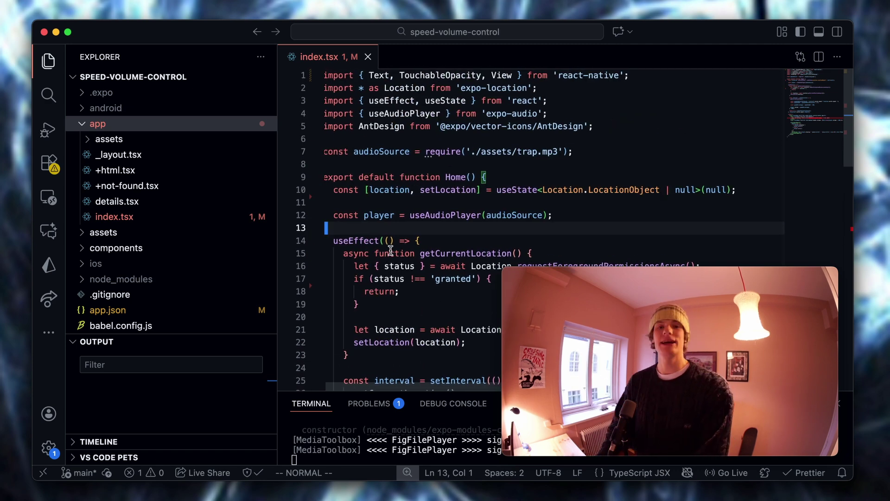